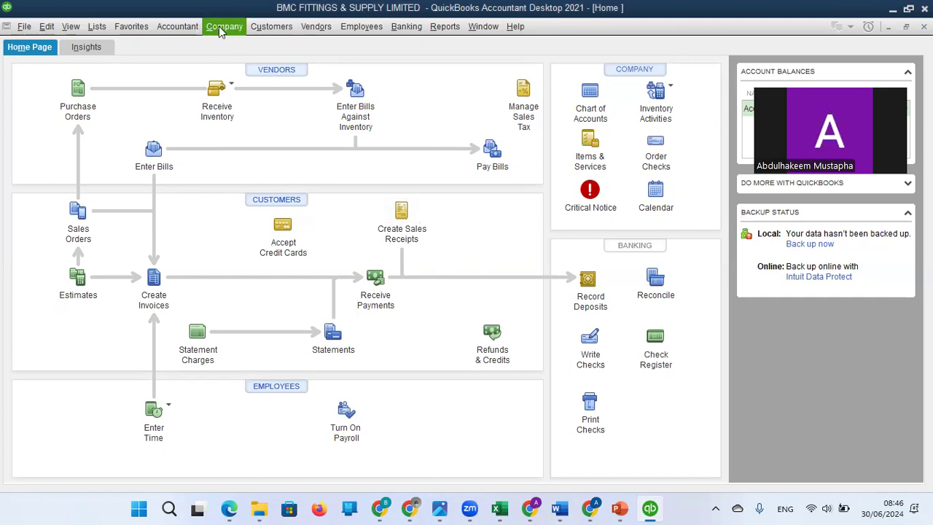
pyautogui.doubleClick(223, 29)
pyautogui.click(225, 31)
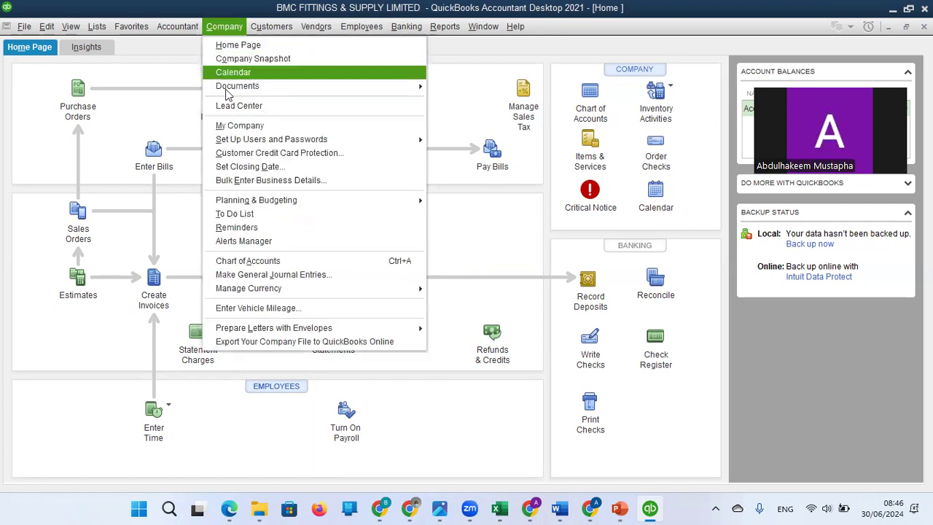
pyautogui.moveTo(243, 142)
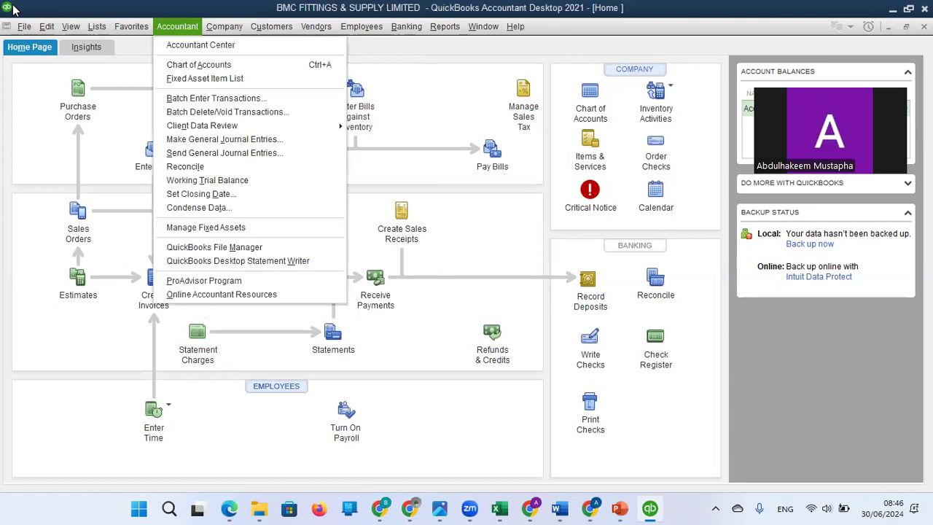
pyautogui.moveTo(26, 26)
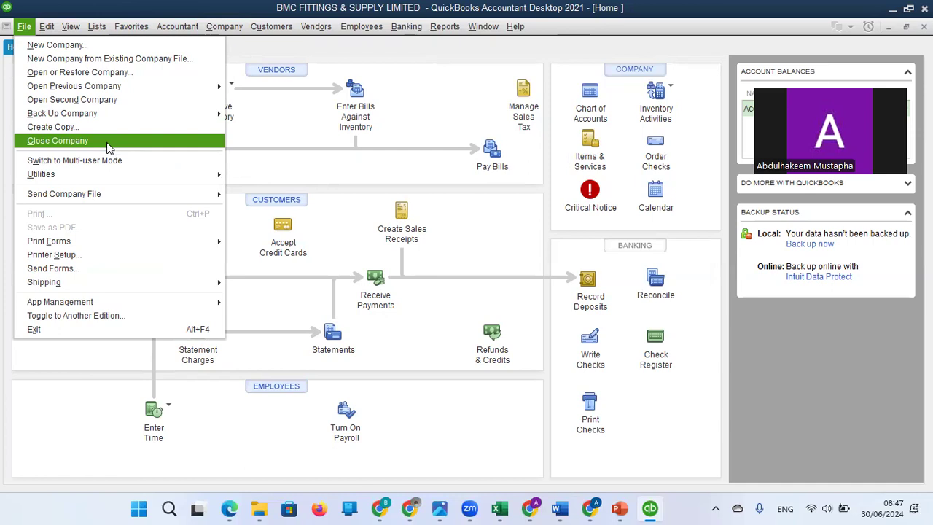
# Step: Open the user setup for the company file, authenticating with the administrator password
pyautogui.moveTo(221, 30)
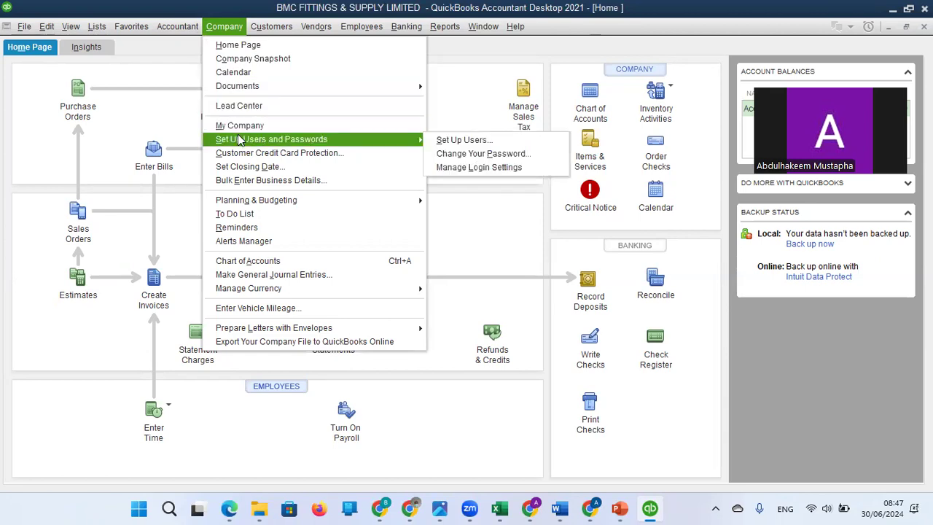
pyautogui.click(466, 139)
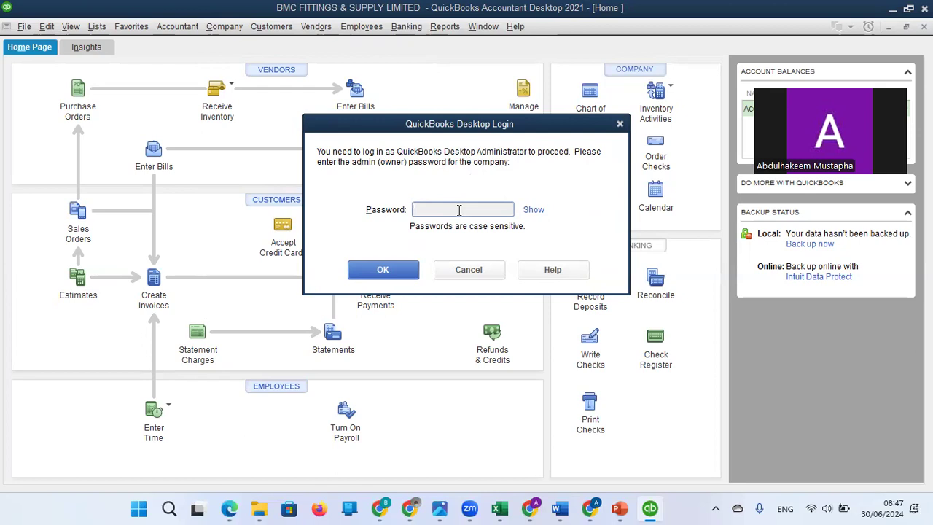
pyautogui.write('•••••••••')
pyautogui.click(381, 275)
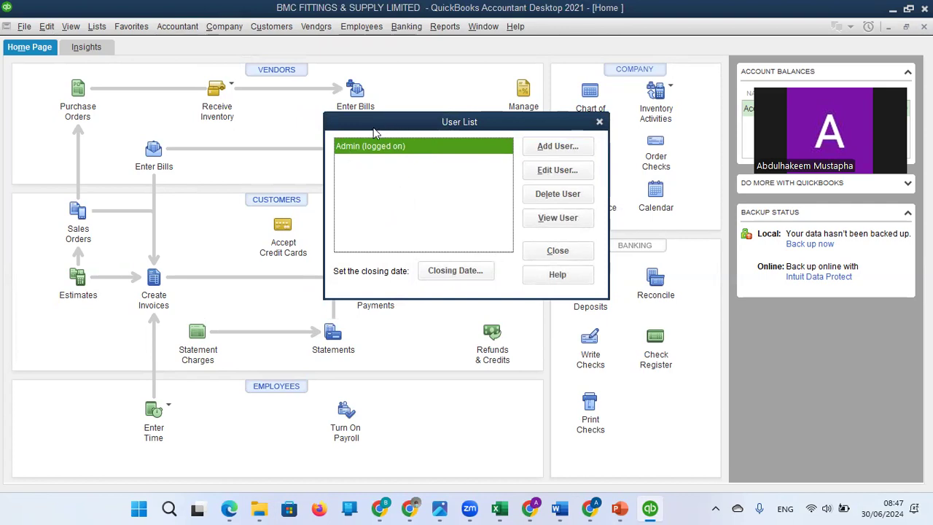
# Step: Add a new user, entering the user name, the password and the password confirmation
pyautogui.click(559, 149)
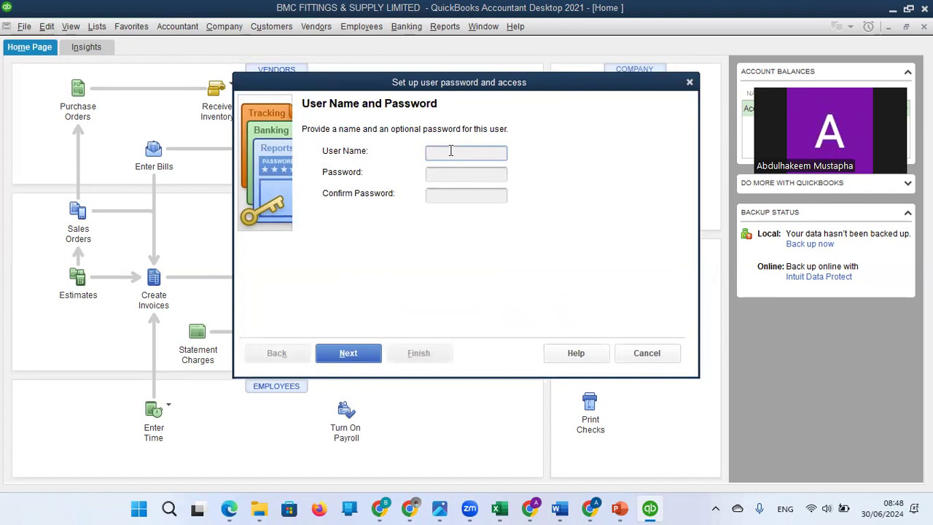
pyautogui.write('Akeem')
pyautogui.click(447, 174)
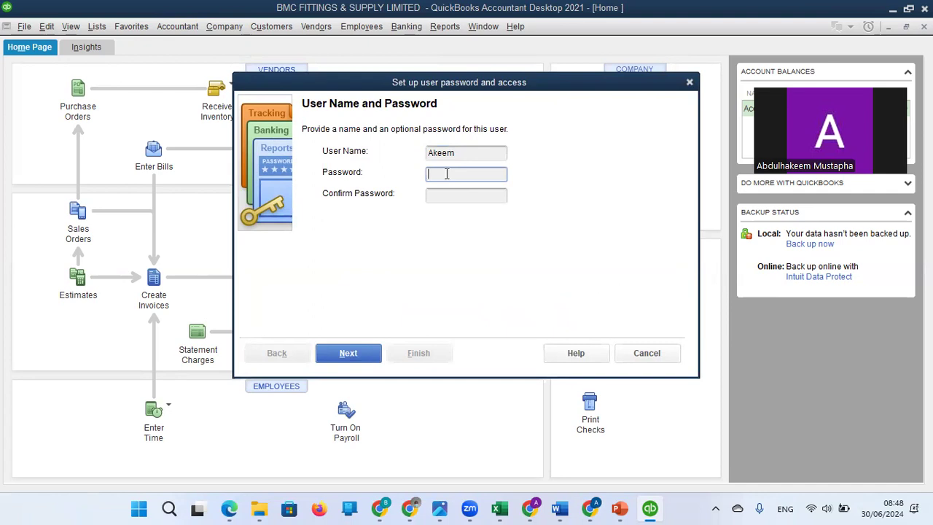
pyautogui.write('12345')
pyautogui.click(457, 195)
pyautogui.write('12345')
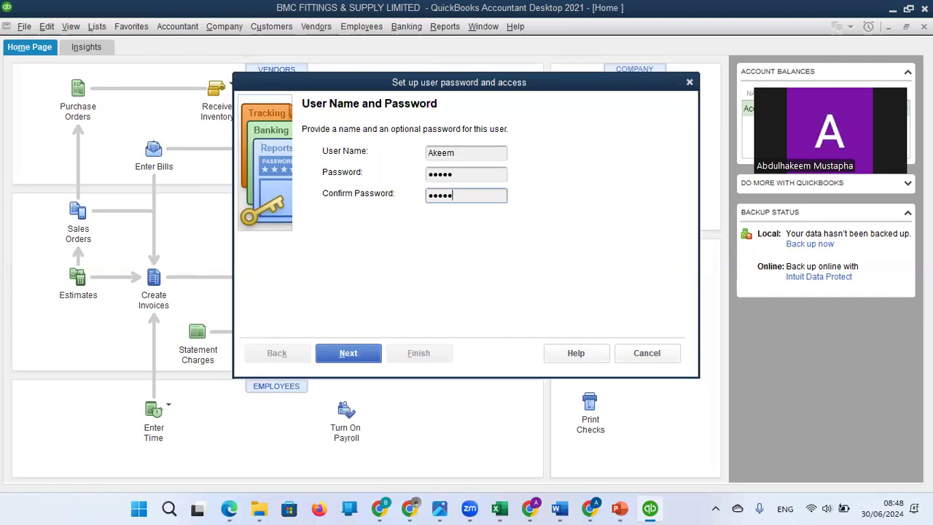
pyautogui.click(350, 353)
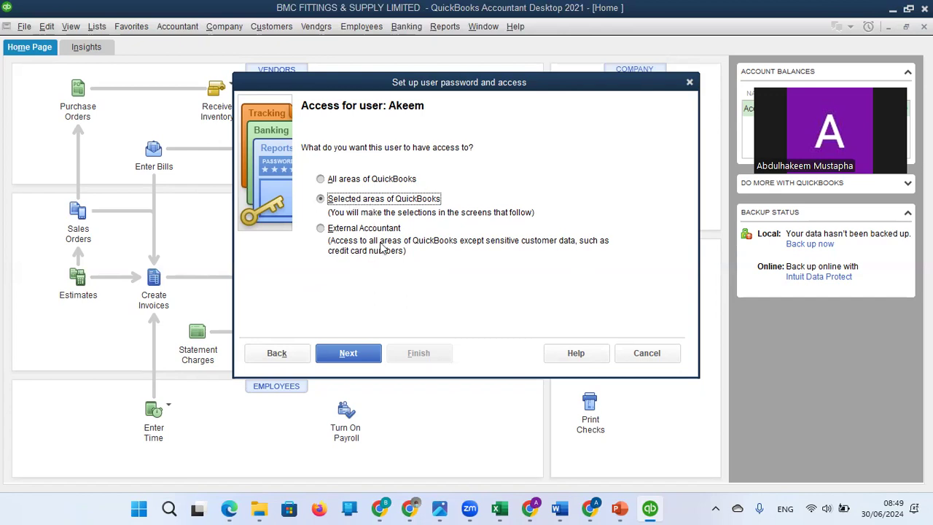
# Step: Limit the new user to selected areas of QuickBooks and grant Full Access to Sales and Accounts Receivable
pyautogui.click(349, 355)
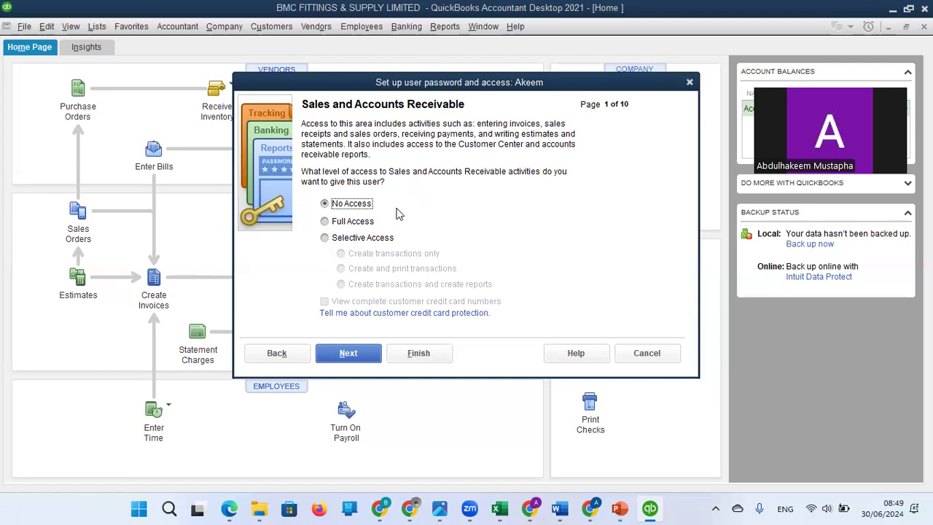
pyautogui.click(325, 223)
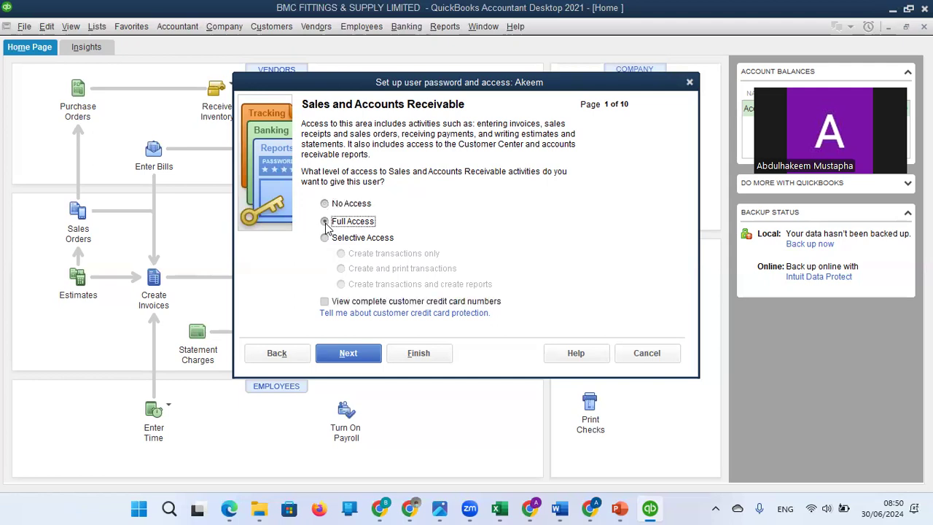
pyautogui.click(348, 355)
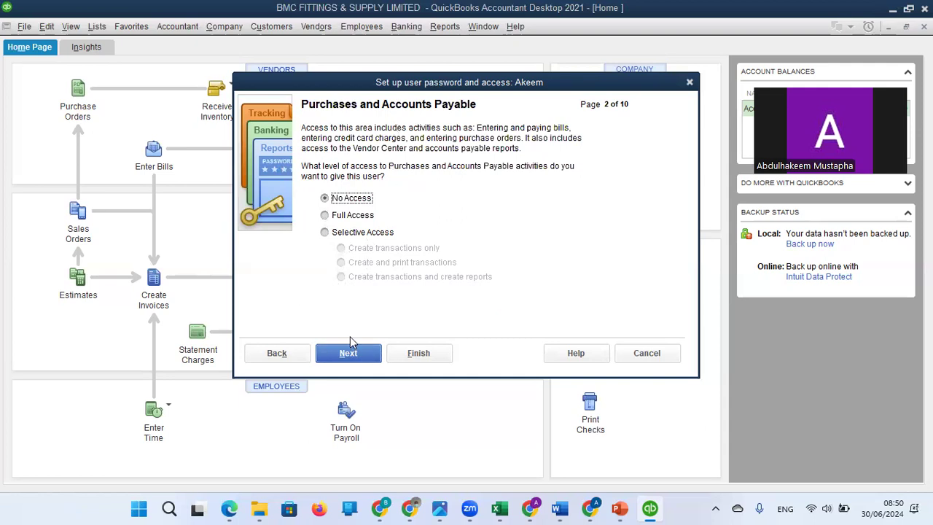
# Step: Keep No Access for the remaining areas, allow changing or deleting transactions, and disallow it for those before the closing date
pyautogui.click(350, 363)
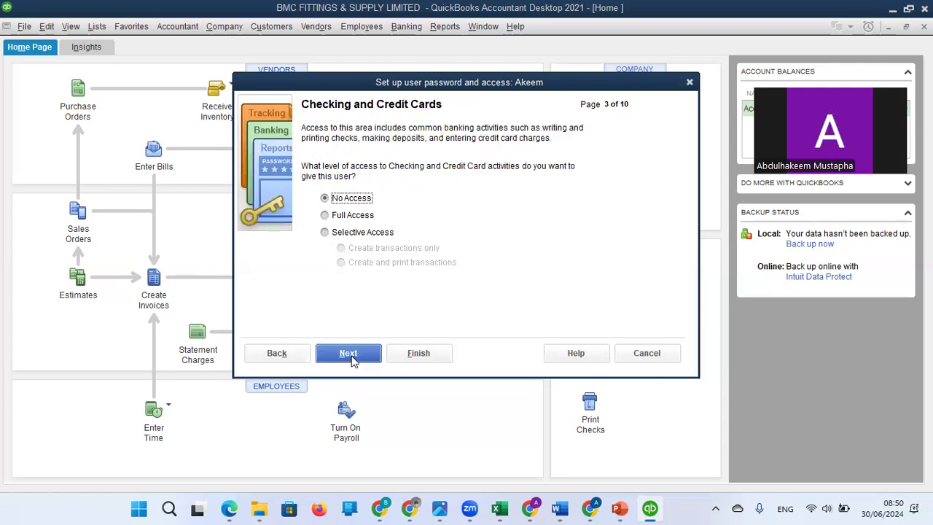
pyautogui.click(354, 357)
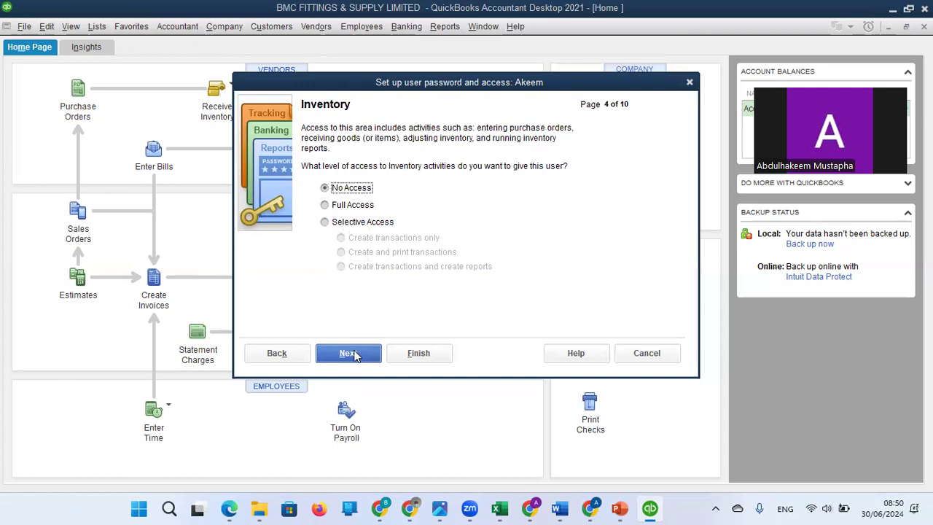
pyautogui.click(355, 357)
pyautogui.click(354, 355)
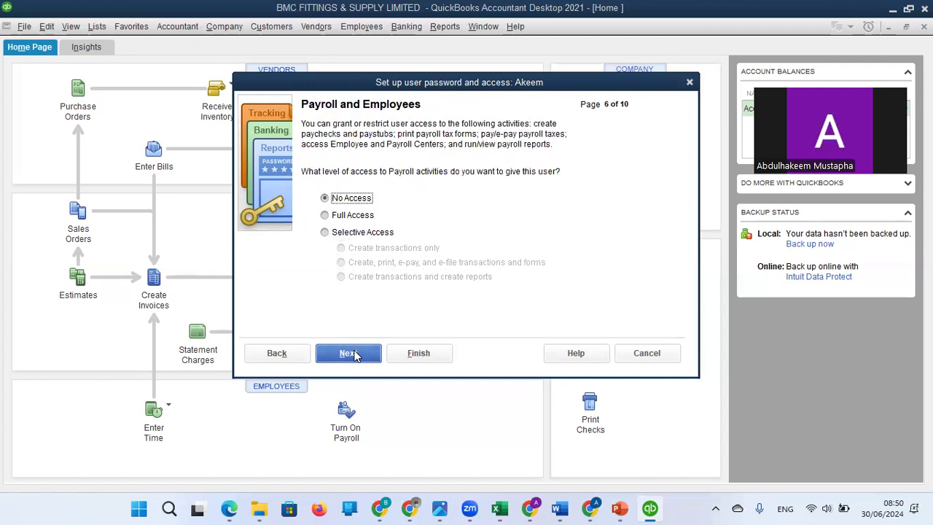
pyautogui.click(355, 355)
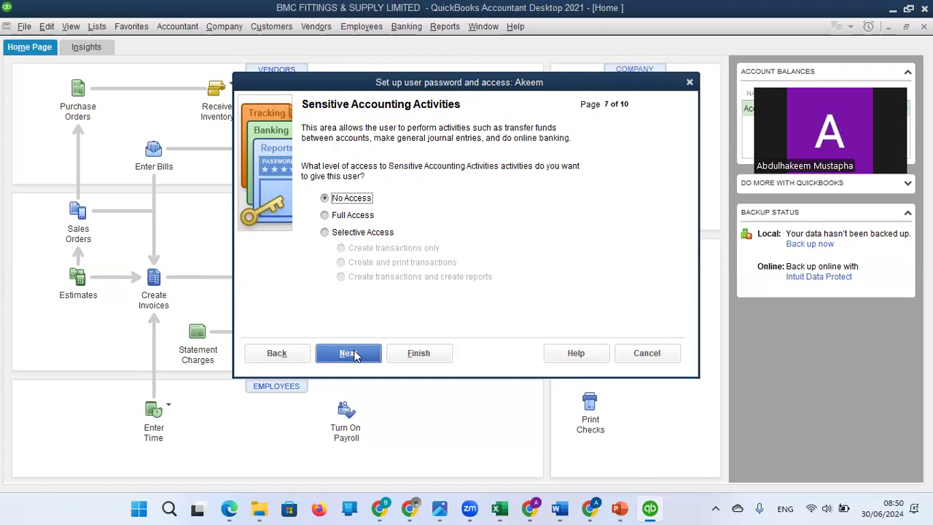
pyautogui.click(355, 355)
pyautogui.click(356, 355)
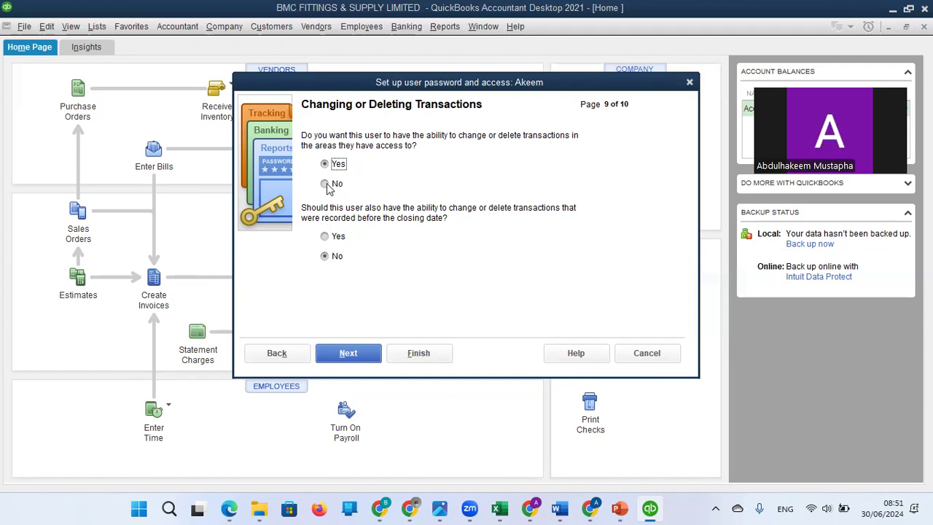
pyautogui.click(359, 356)
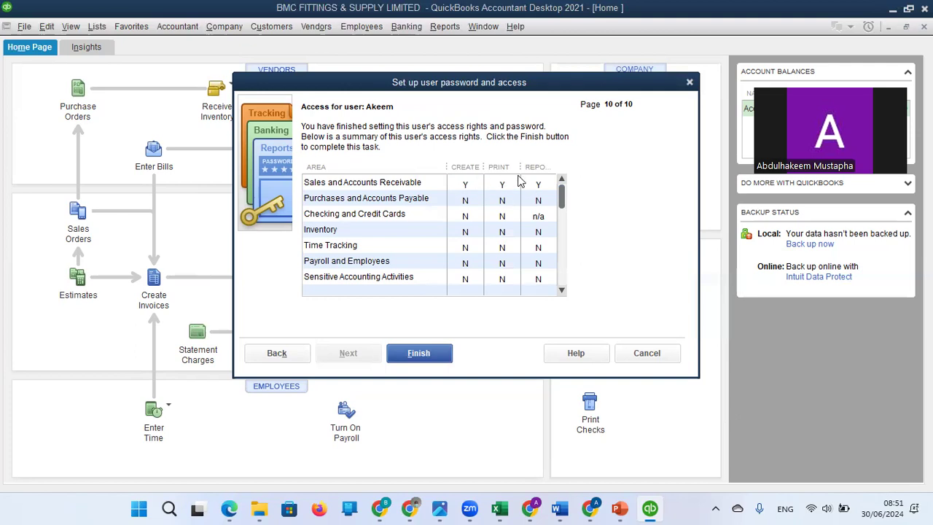
# Step: Review the new user's access rights summary, finish the user setup and close the user list
pyautogui.moveTo(563, 195); pyautogui.dragTo(566, 272)
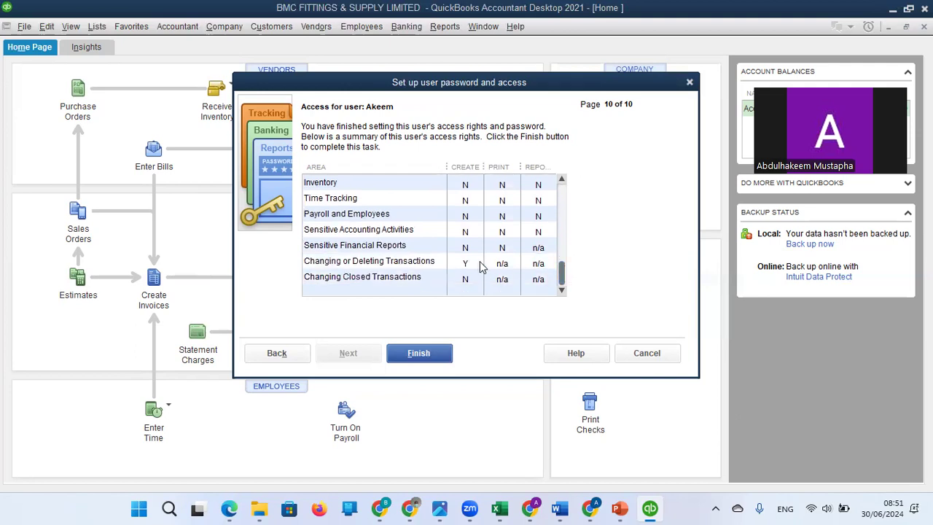
pyautogui.click(430, 355)
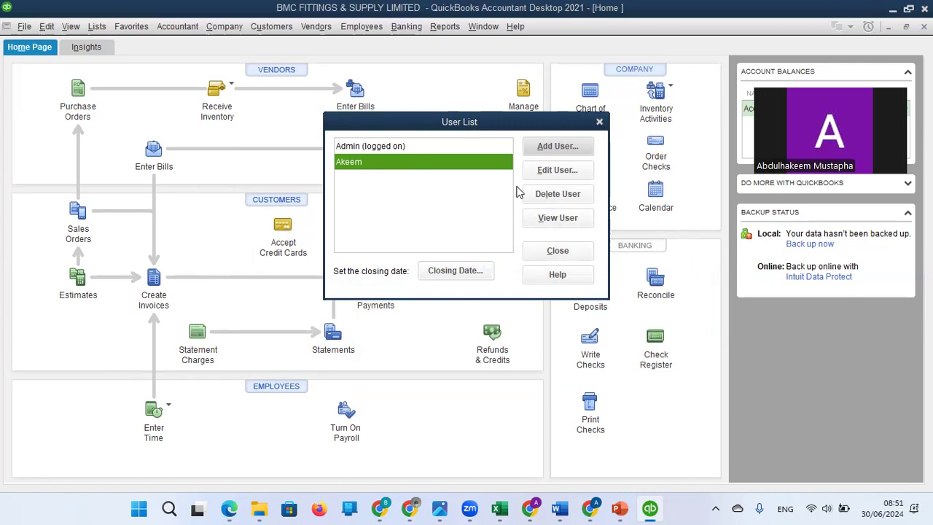
pyautogui.click(558, 251)
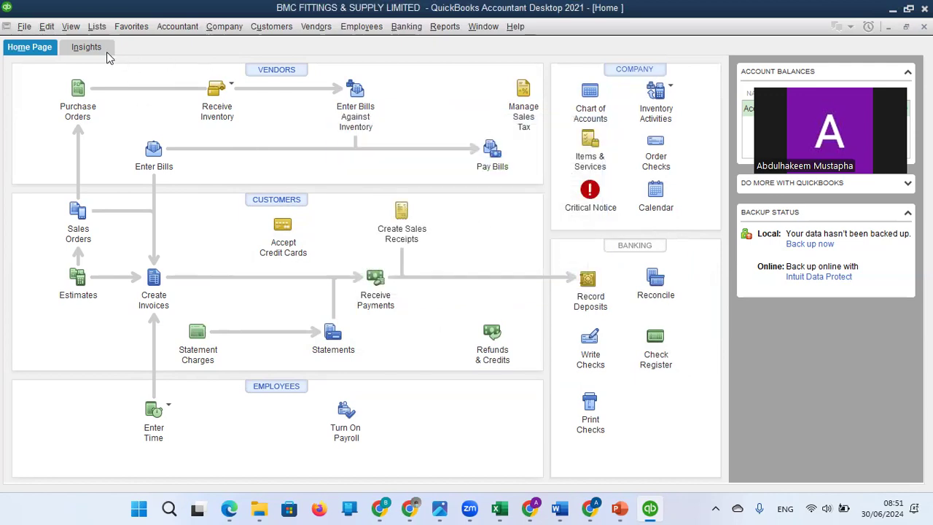
# Step: Log off by closing the company, and reopen the BMC FITTINGS & SUPPLY LIMITED.QBW company file
pyautogui.click(29, 29)
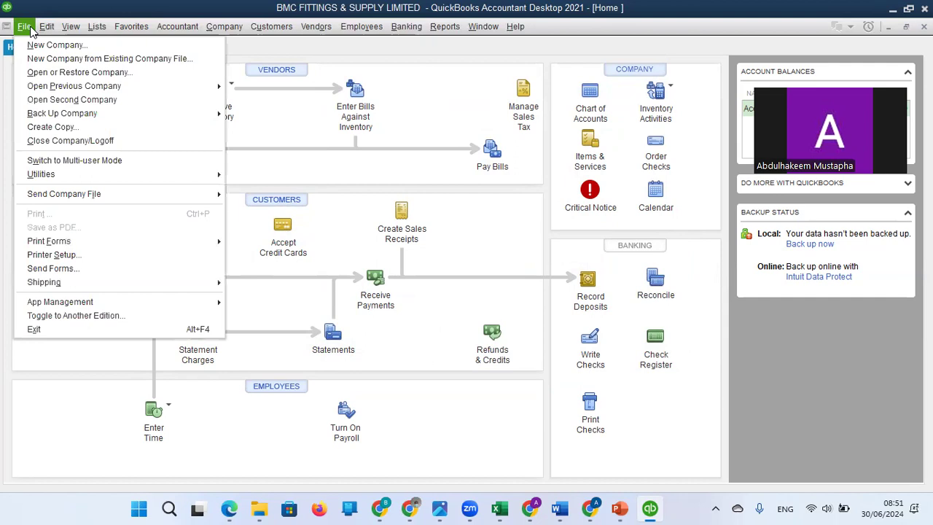
pyautogui.click(69, 142)
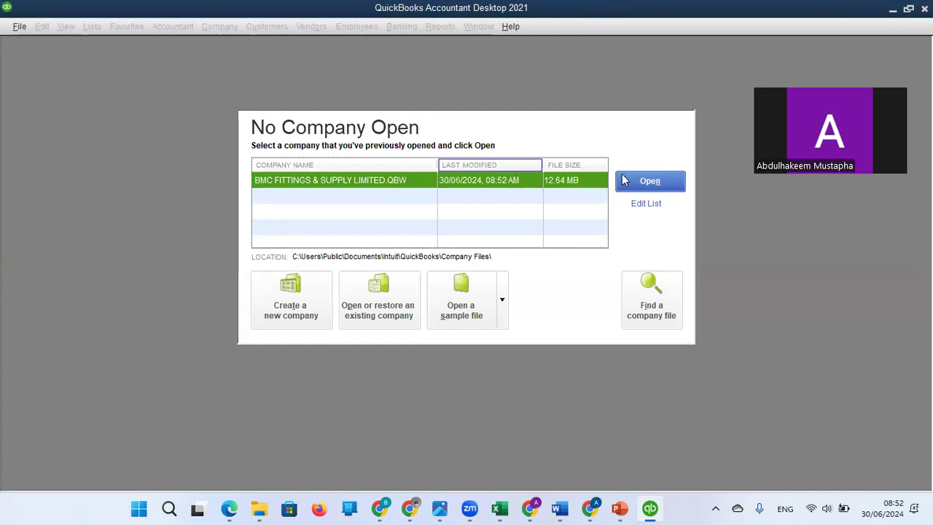
pyautogui.click(650, 183)
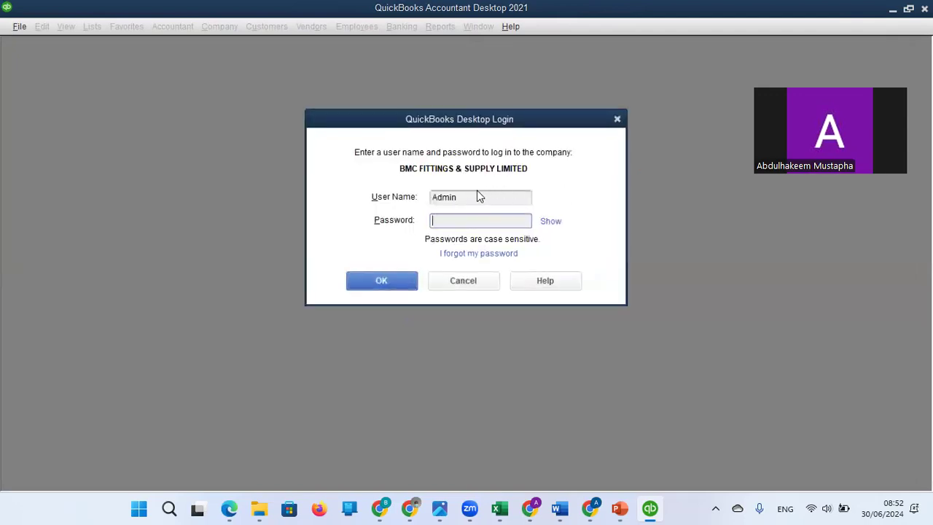
# Step: Log in to the company file with the newly added user's name and password
pyautogui.click(475, 197)
pyautogui.write('Akeem')
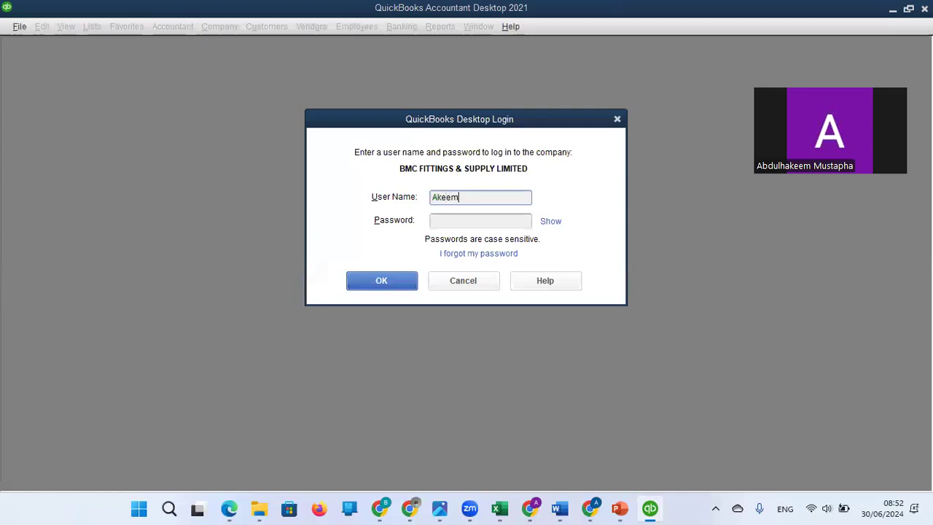
pyautogui.click(447, 222)
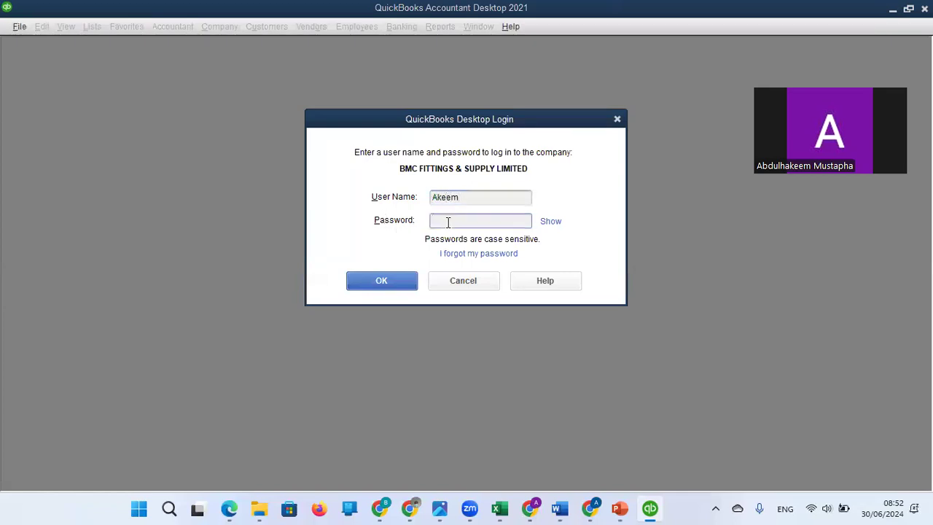
pyautogui.write('•••••')
pyautogui.click(396, 284)
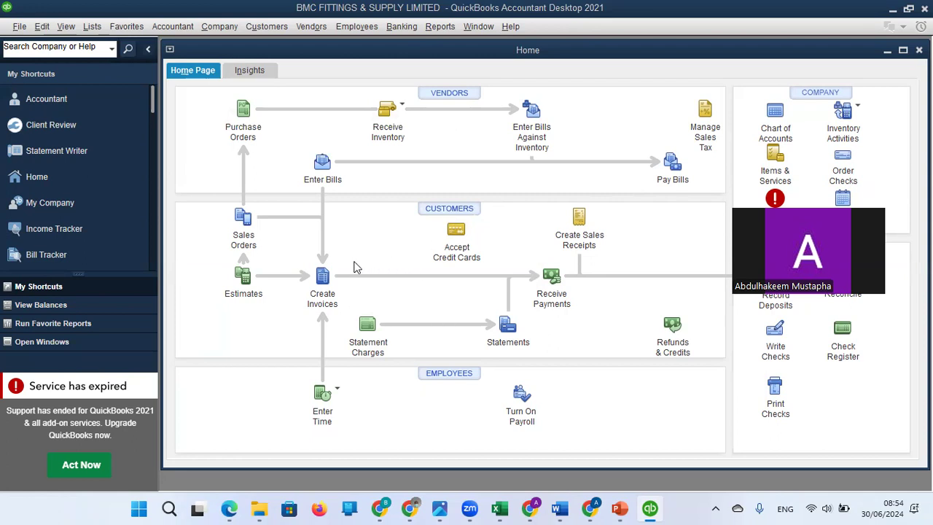
# Step: Check the new user's sales access by opening and closing the Sales Order and Invoice forms
pyautogui.click(244, 227)
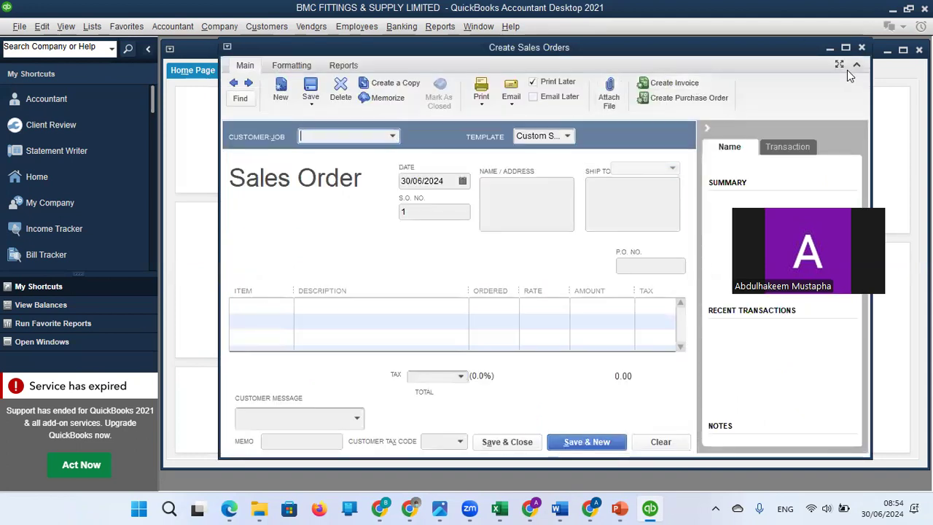
pyautogui.click(862, 48)
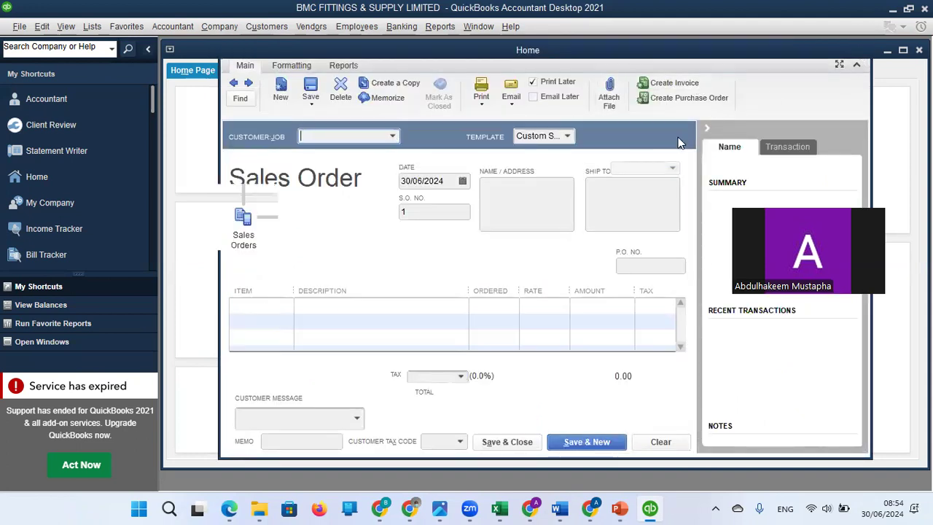
pyautogui.click(322, 283)
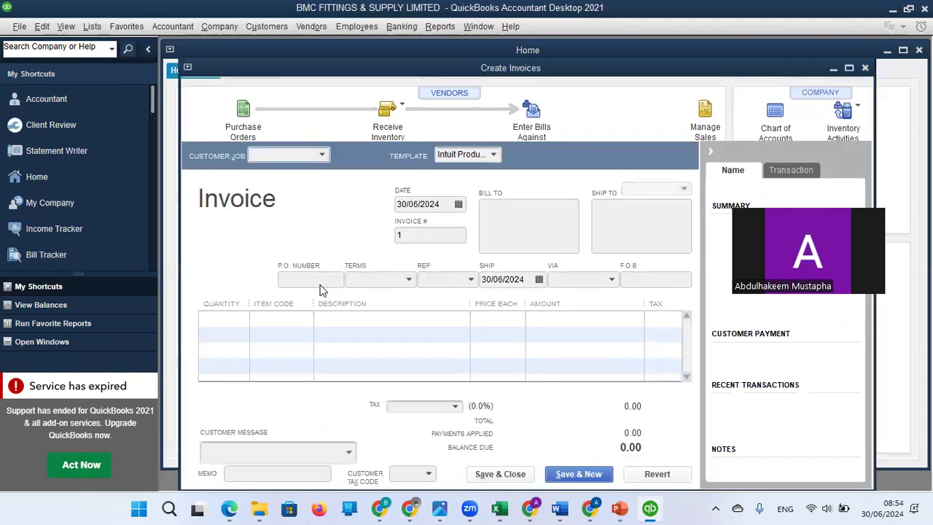
pyautogui.click(866, 68)
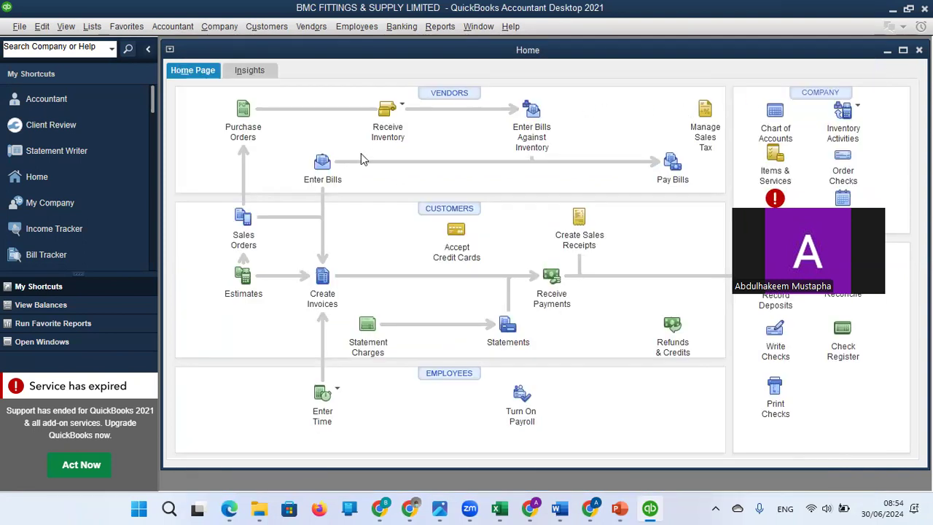
# Step: Try to receive inventory with a bill to test the restricted user's permissions
pyautogui.click(388, 119)
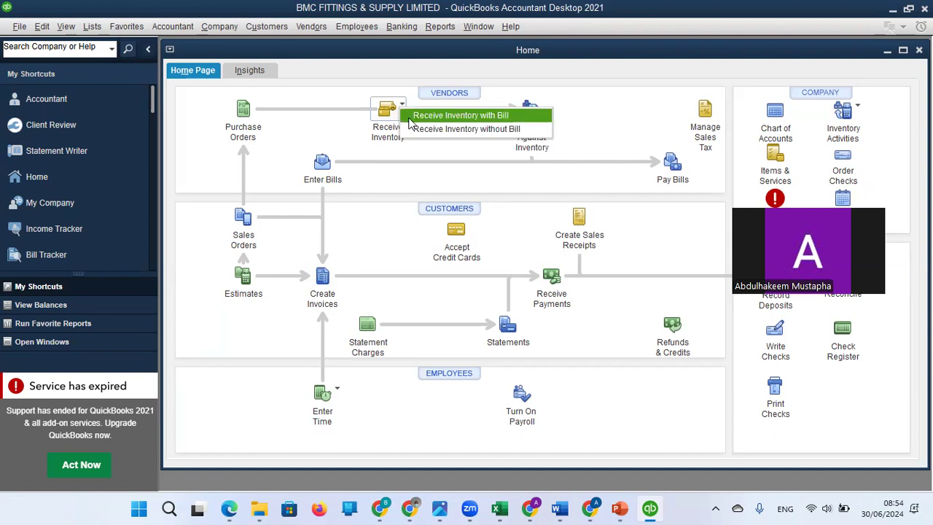
pyautogui.click(441, 116)
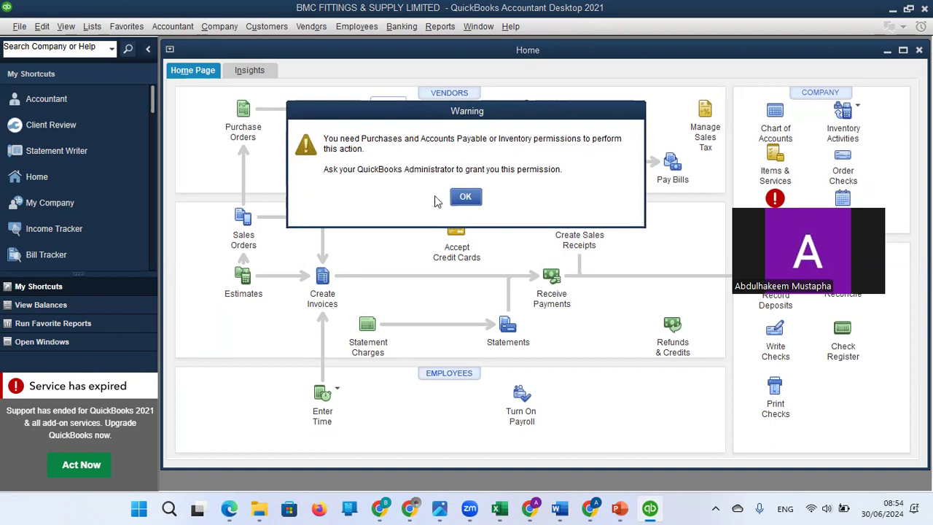
pyautogui.click(466, 197)
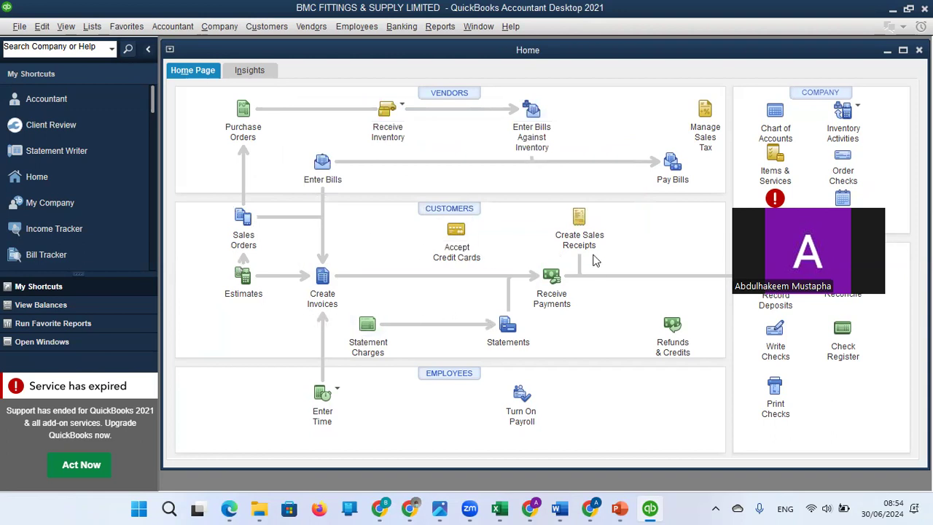
# Step: Check the restricted user's access by opening and closing the Create Credit Memos/Refunds form, and try to turn on payroll
pyautogui.click(673, 328)
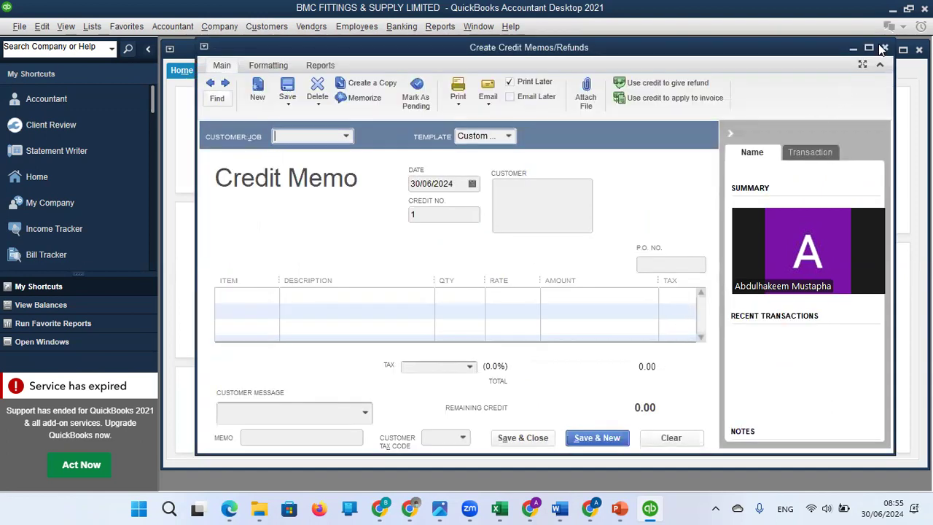
pyautogui.click(886, 49)
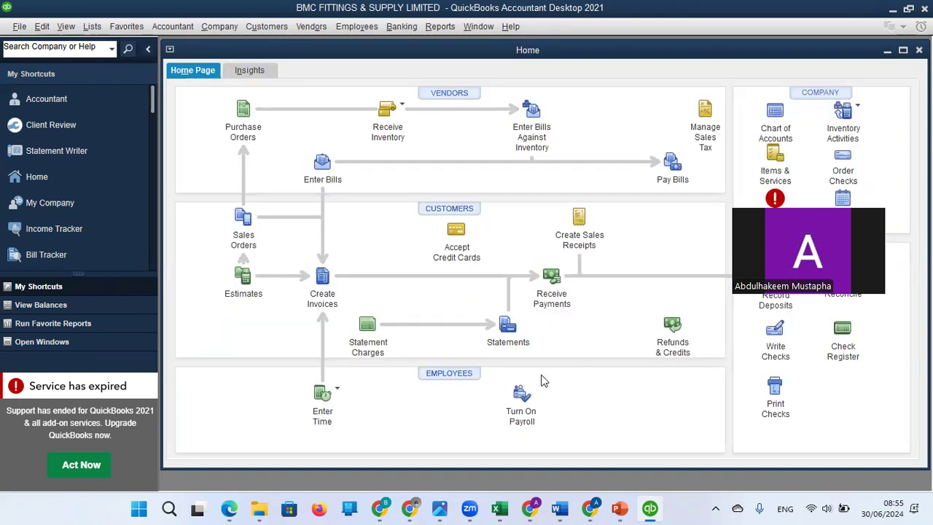
pyautogui.click(521, 412)
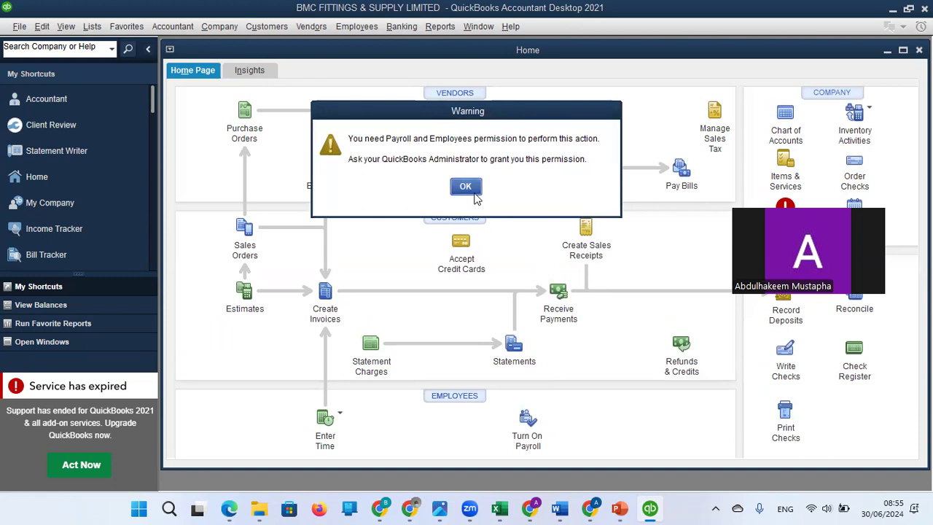
pyautogui.click(467, 187)
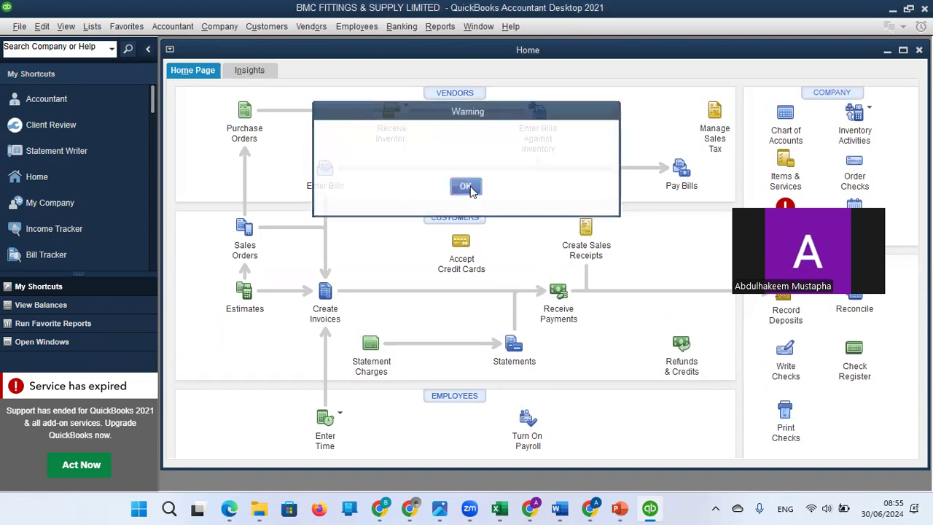
# Step: Check the restricted user's access to the Chart of Accounts by opening and closing it
pyautogui.click(787, 133)
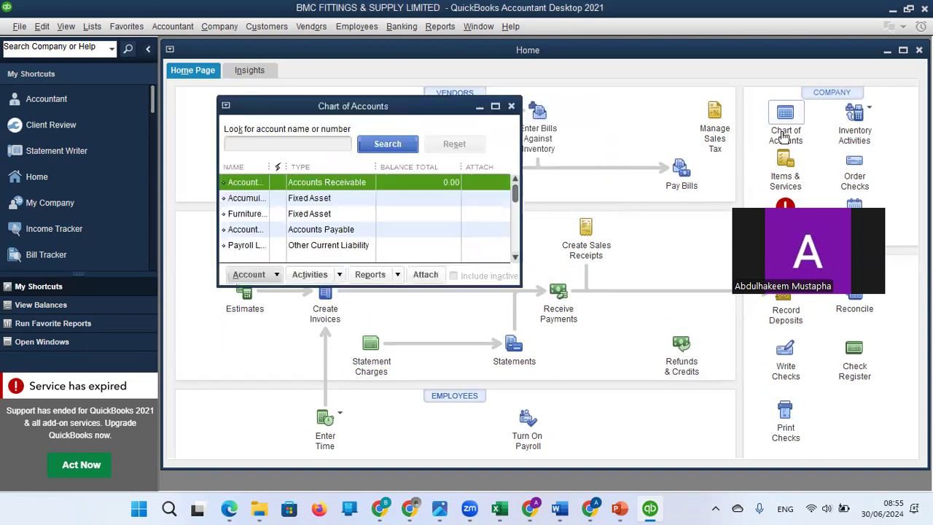
pyautogui.click(513, 107)
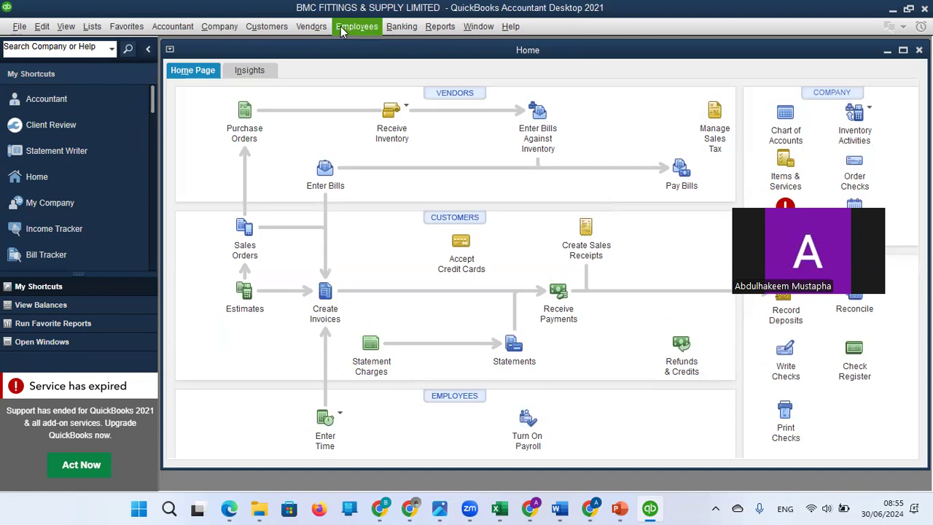
# Step: Check vendor access by opening and closing a blank New Vendor form in the Vendor Center, and try to enter a bill
pyautogui.click(317, 29)
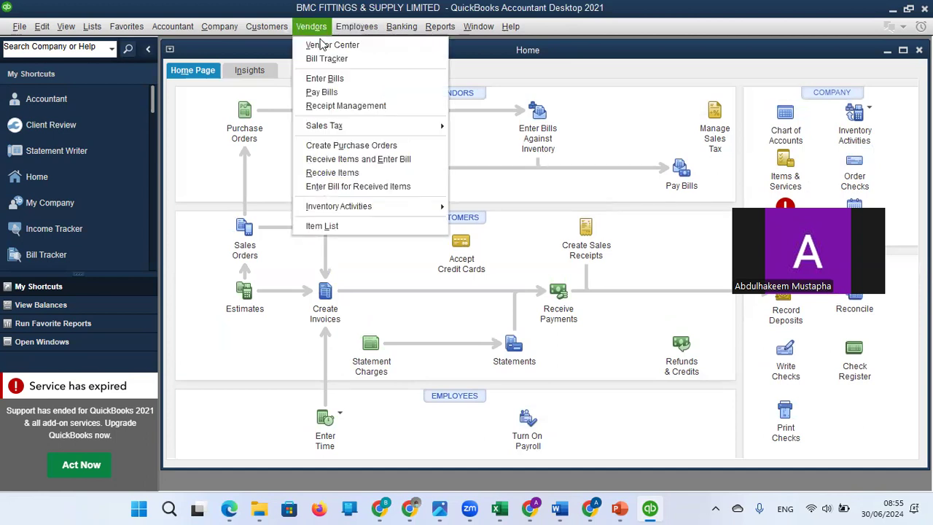
pyautogui.click(325, 46)
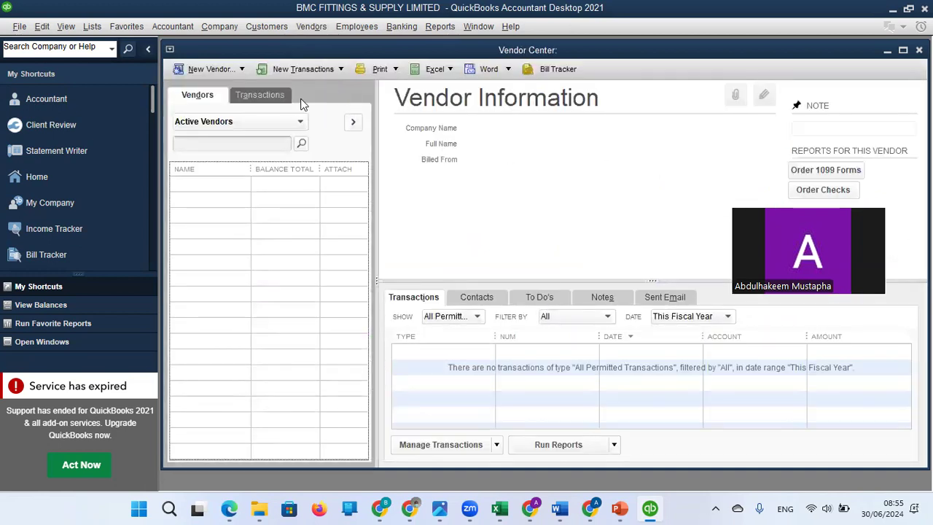
pyautogui.click(241, 69)
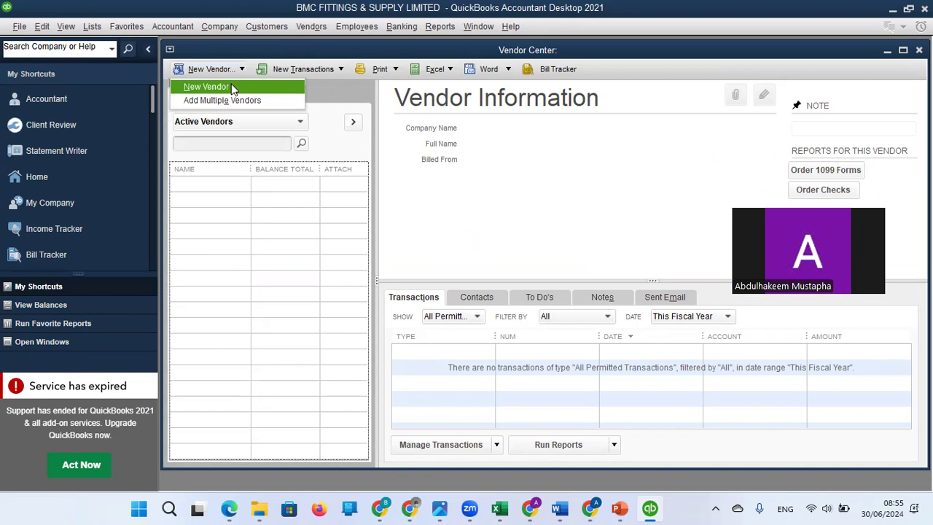
pyautogui.click(232, 88)
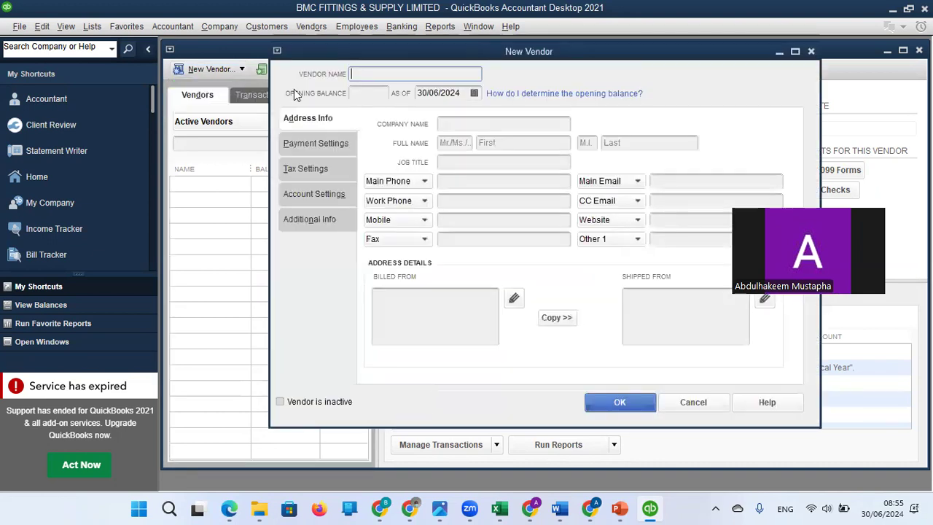
pyautogui.click(811, 51)
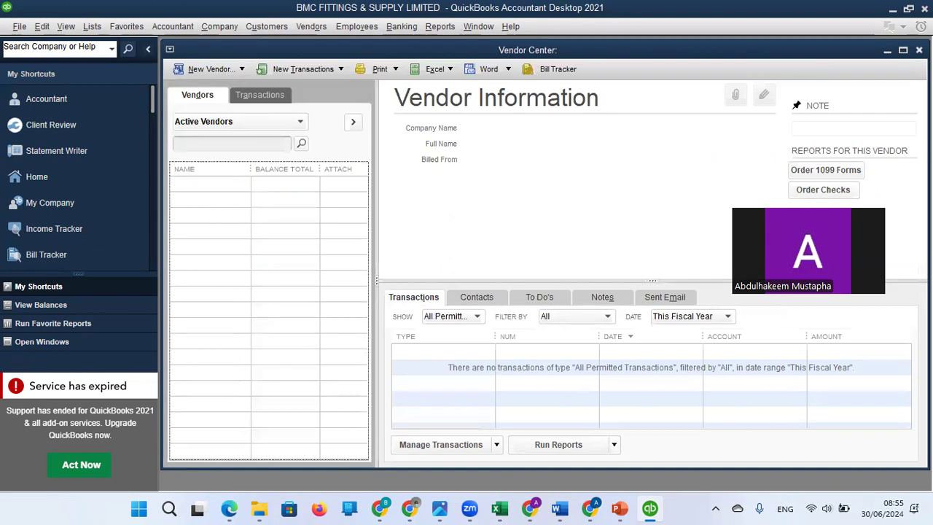
pyautogui.click(920, 50)
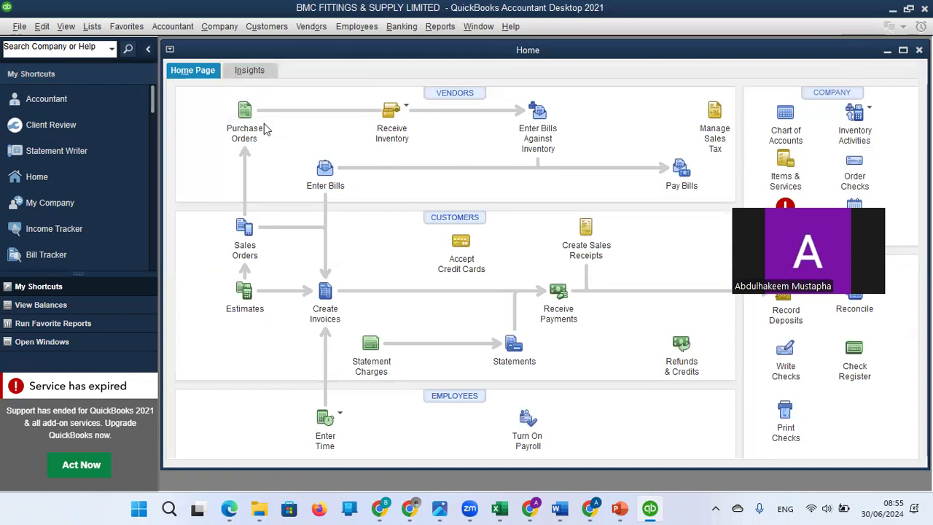
pyautogui.click(326, 179)
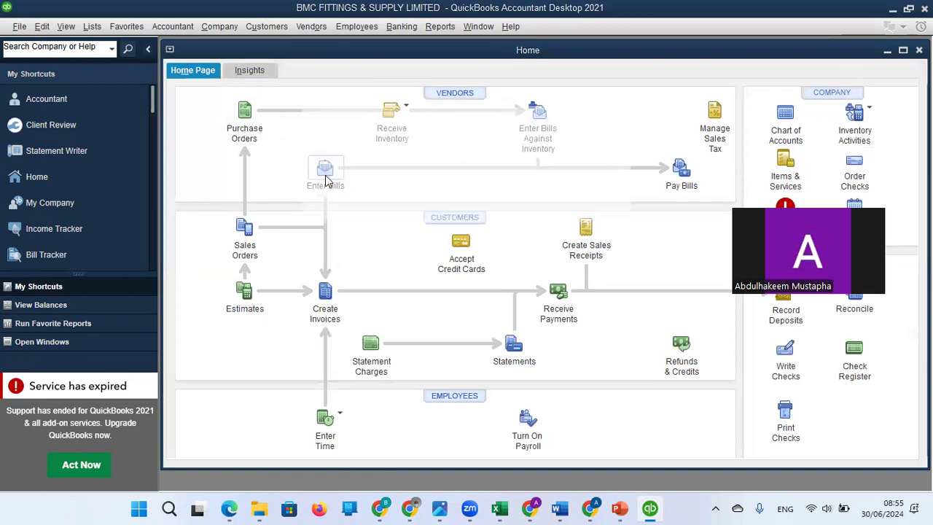
pyautogui.click(466, 198)
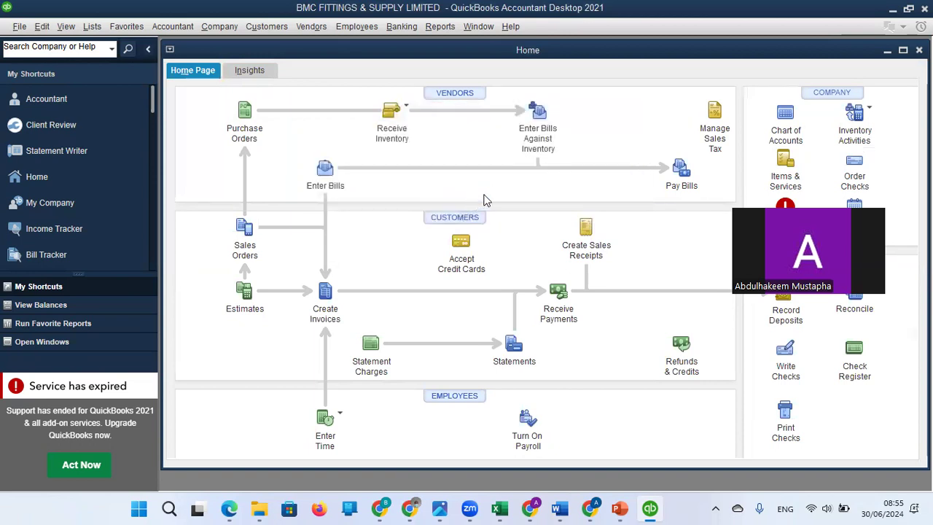